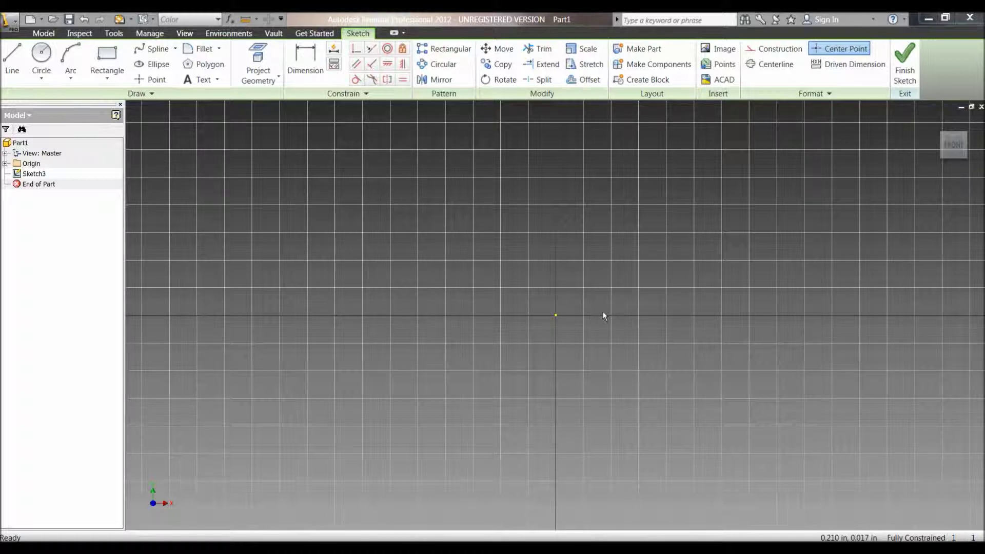
Step: Draw a center-point rectangle from the sketch origin out to a corner
click(107, 60)
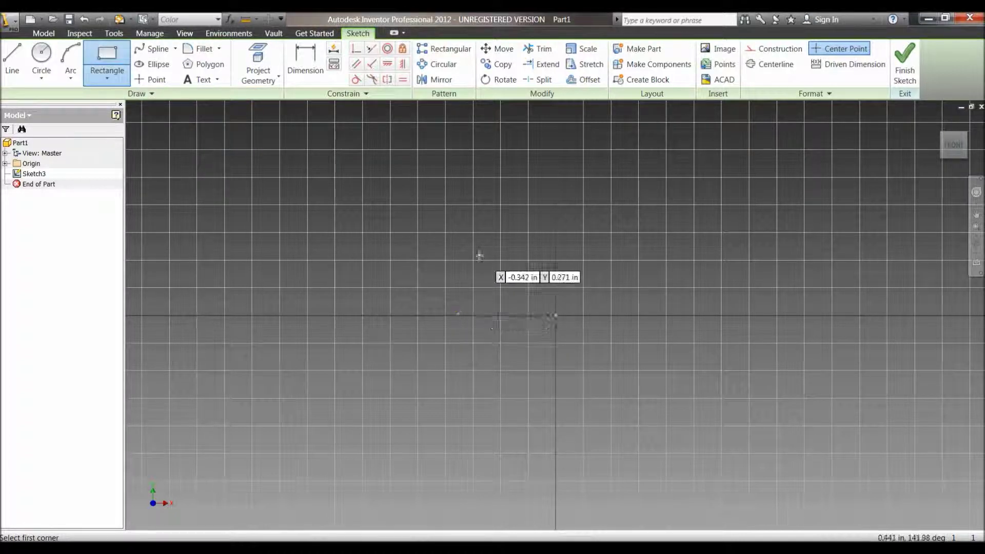
click(556, 315)
click(749, 420)
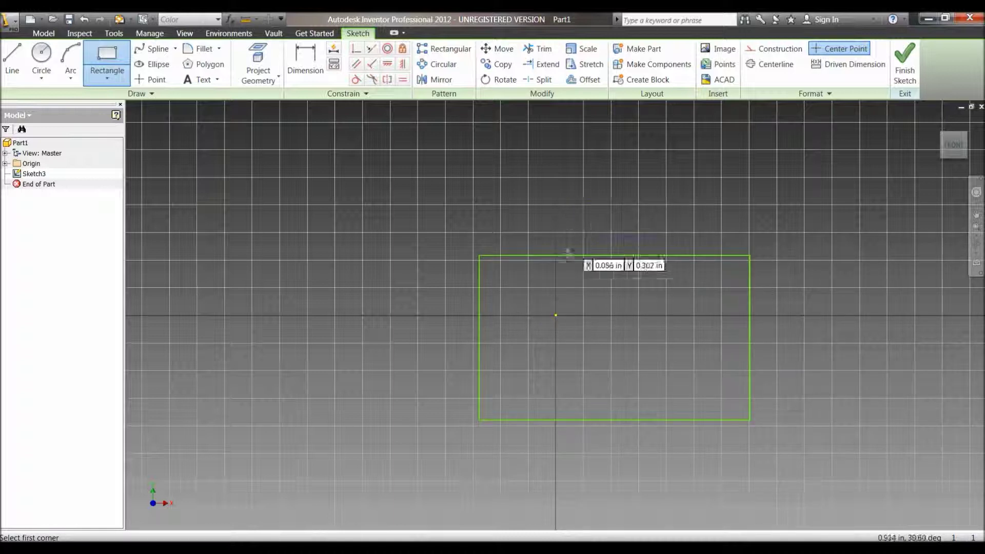
Step: Dimension the rectangle's left edge and top edge to 1 in each
key(d)
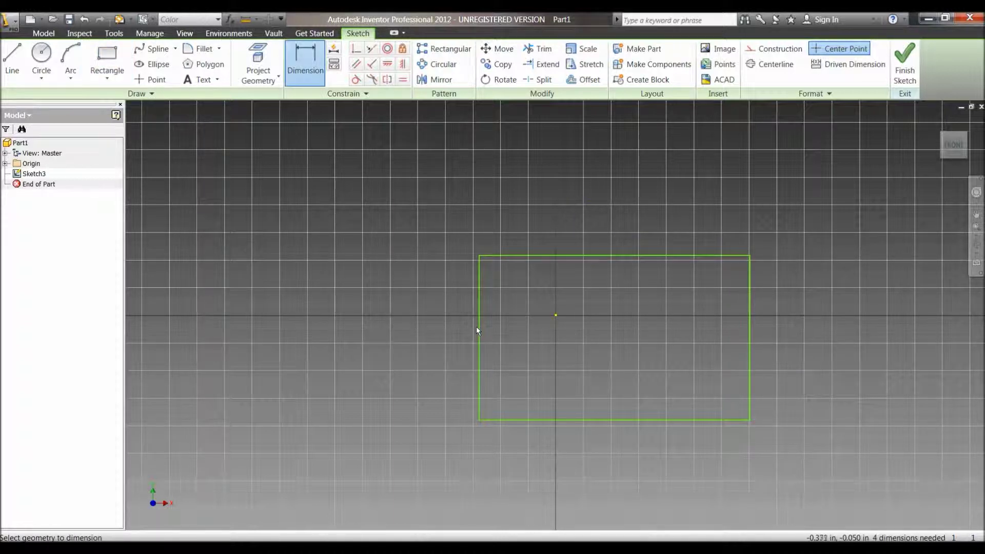
click(477, 329)
click(389, 324)
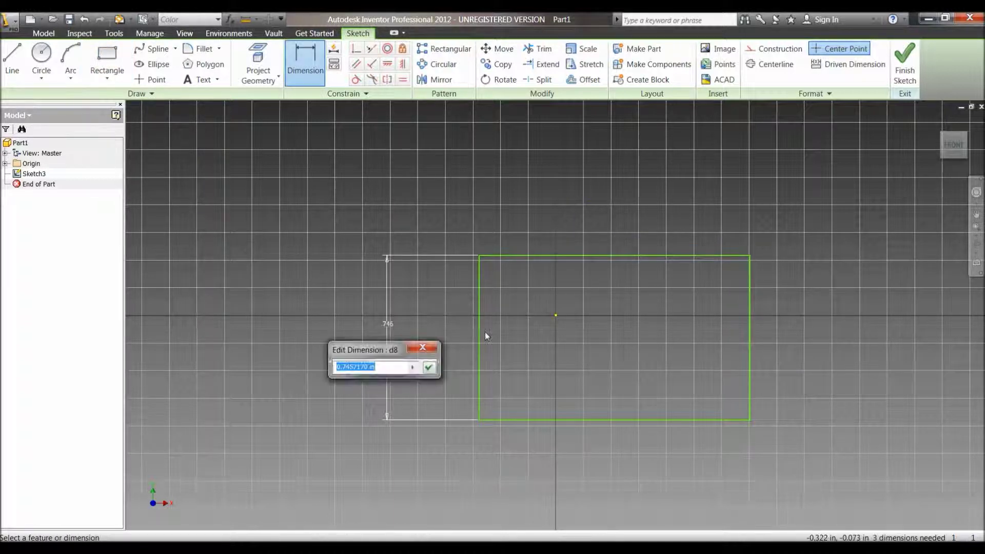
text(1)
key(Return)
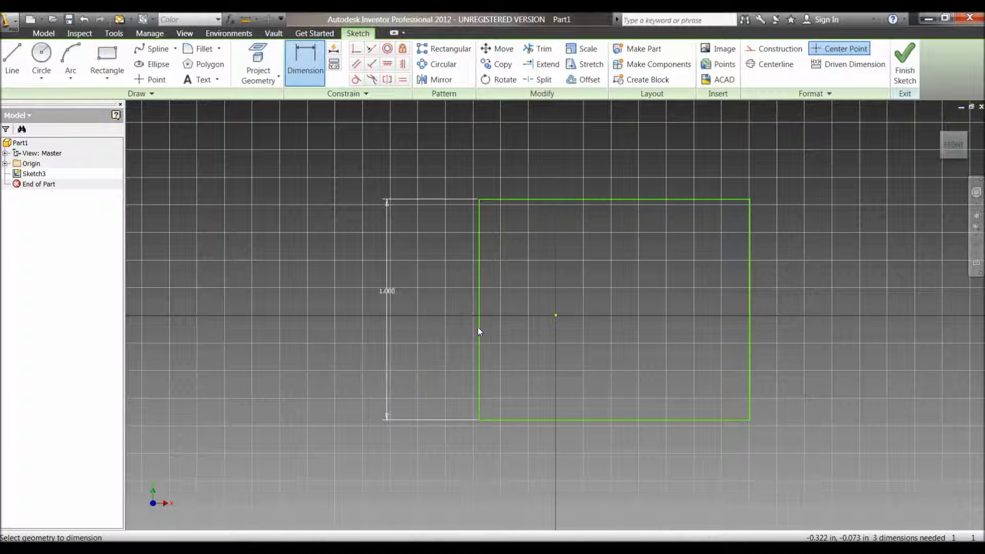
click(558, 199)
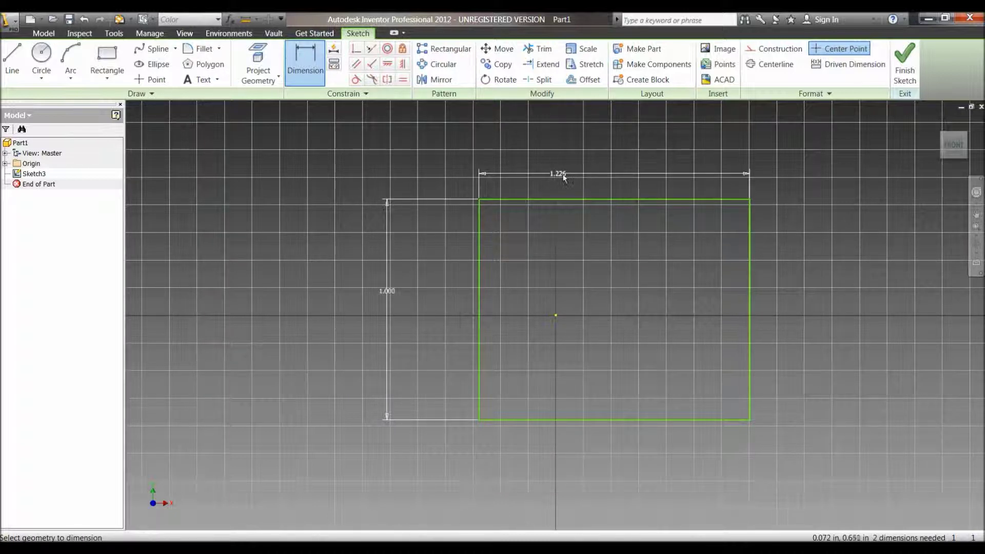
click(562, 174)
text(1)
key(Return)
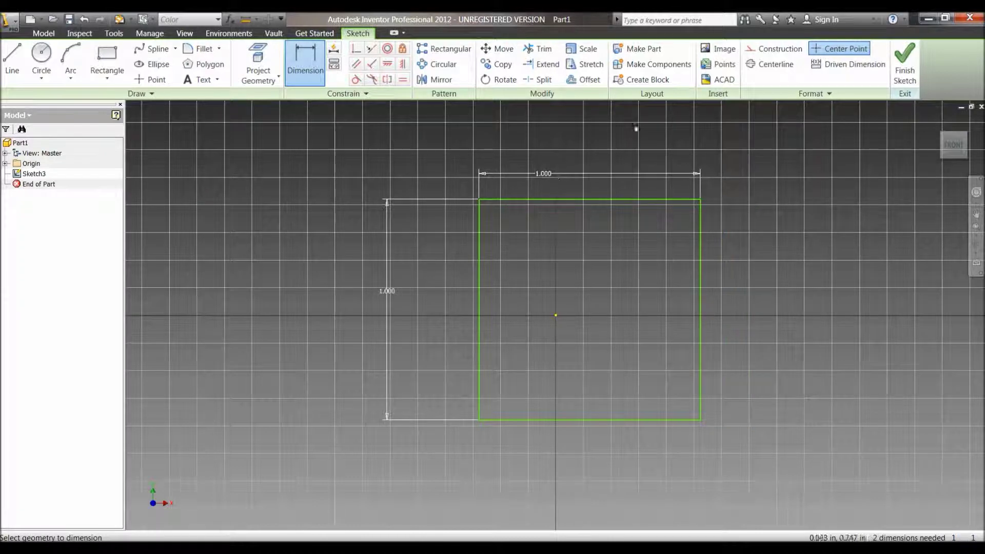
Step: Extrude the 1 × 1 in square into a solid block from the home view
key(F6)
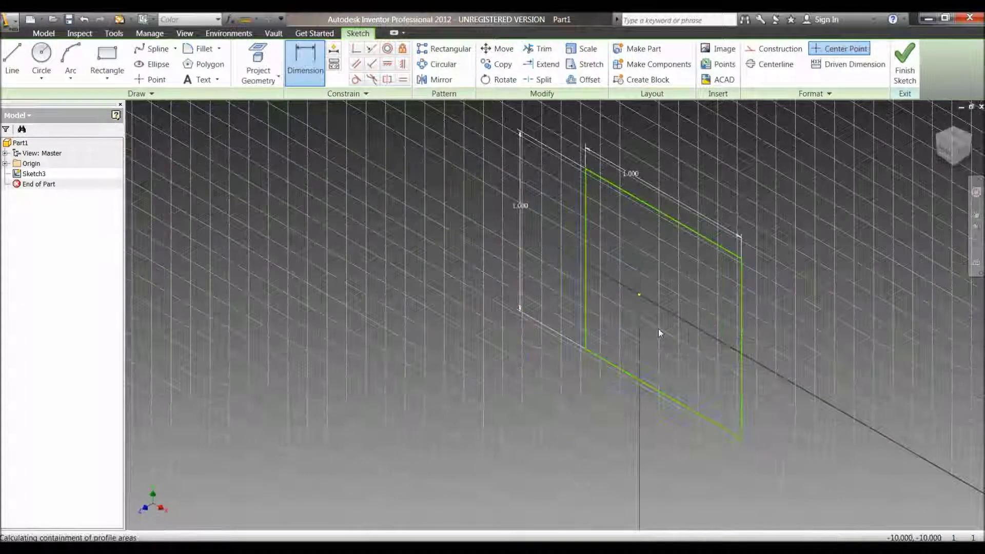
key(e)
click(314, 319)
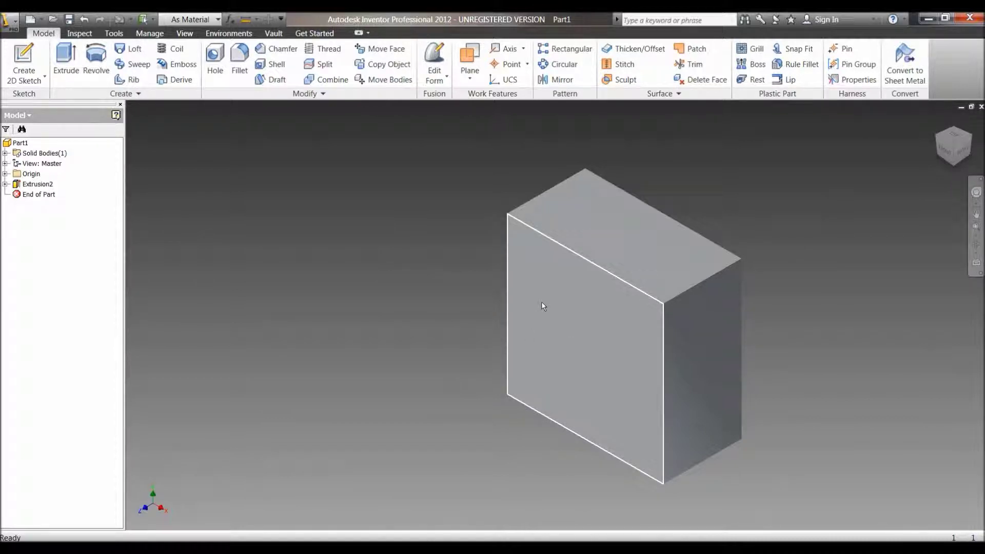
Step: Select the block's front face and bring up its context menu
click(567, 322)
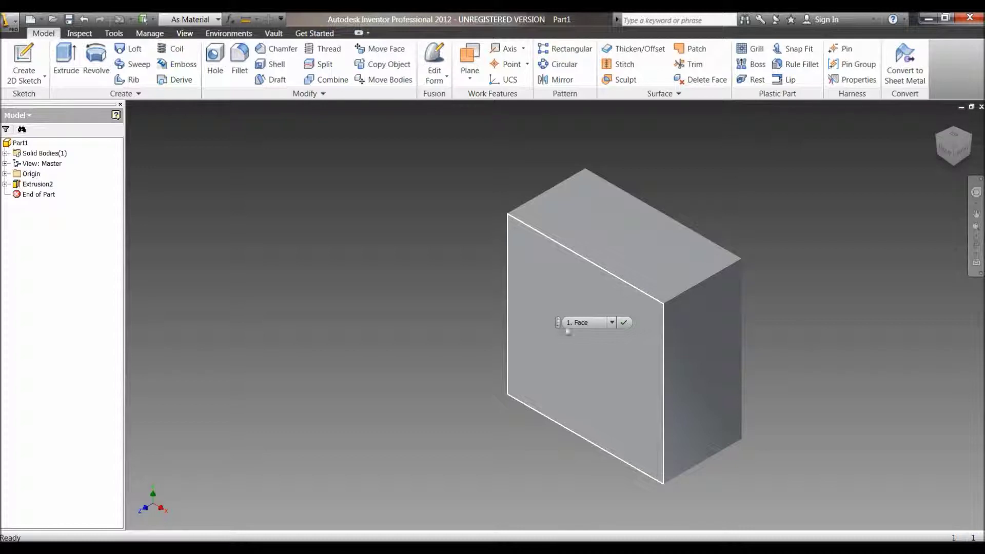
right_click(586, 351)
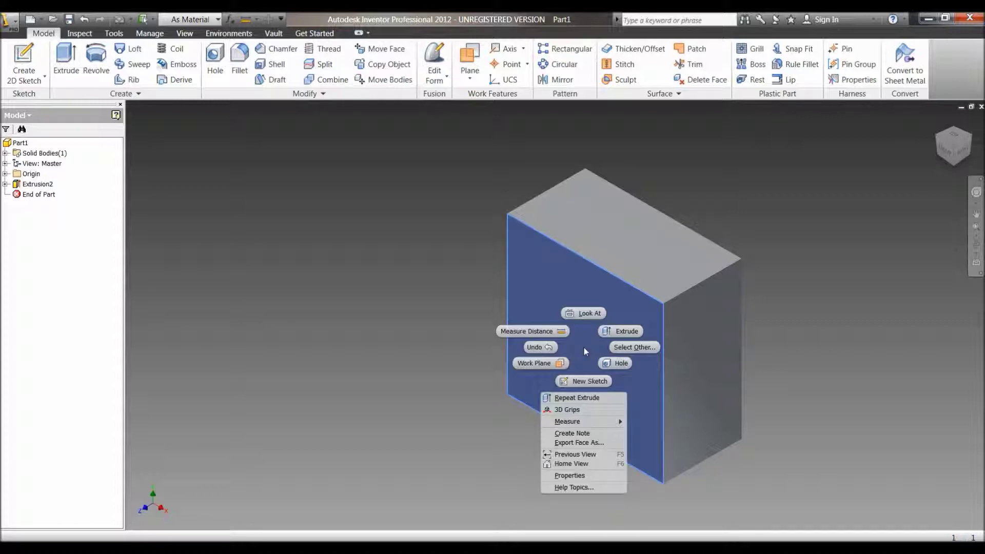
Step: Sketch a point on the front face and dimension it 0.5 in from the right edge
click(591, 380)
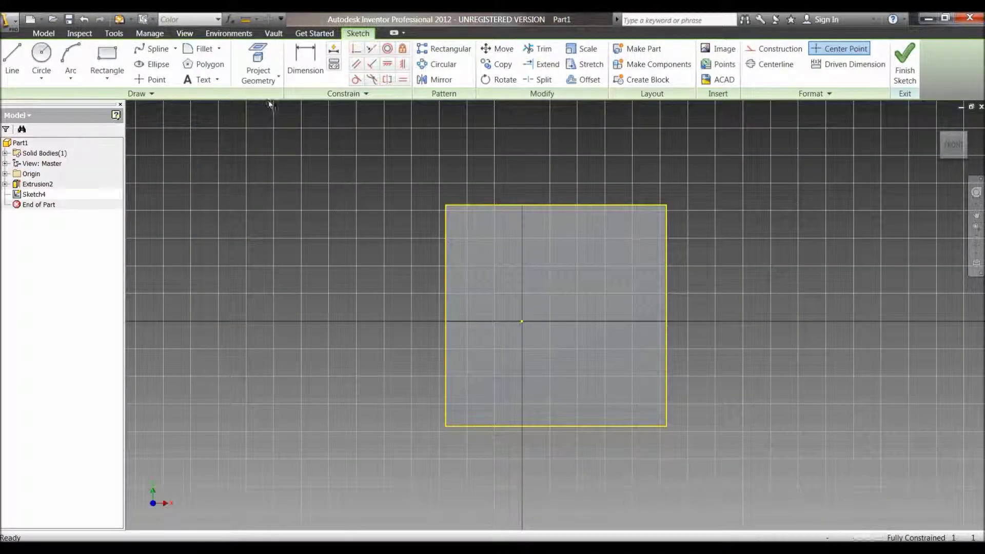
click(150, 80)
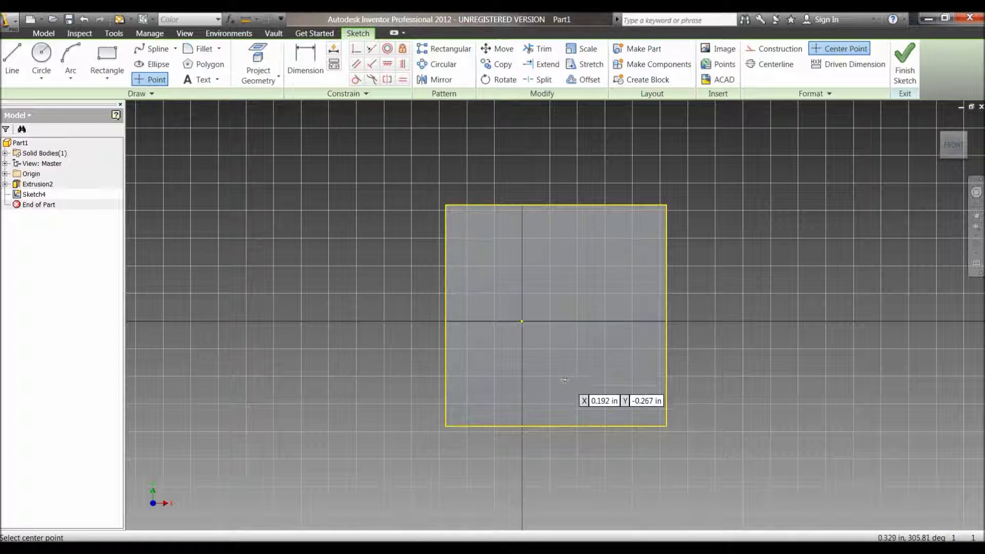
key(d)
click(567, 303)
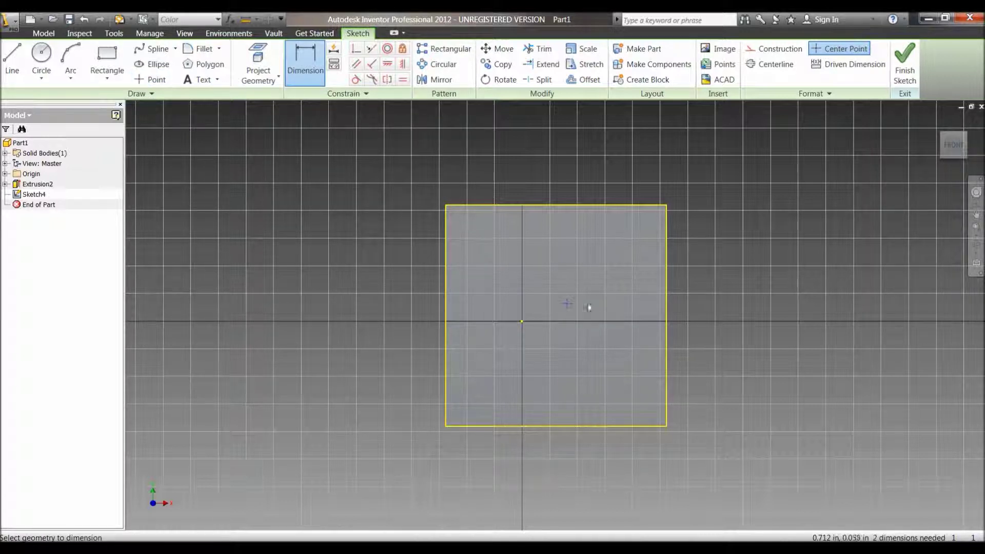
click(667, 311)
click(638, 174)
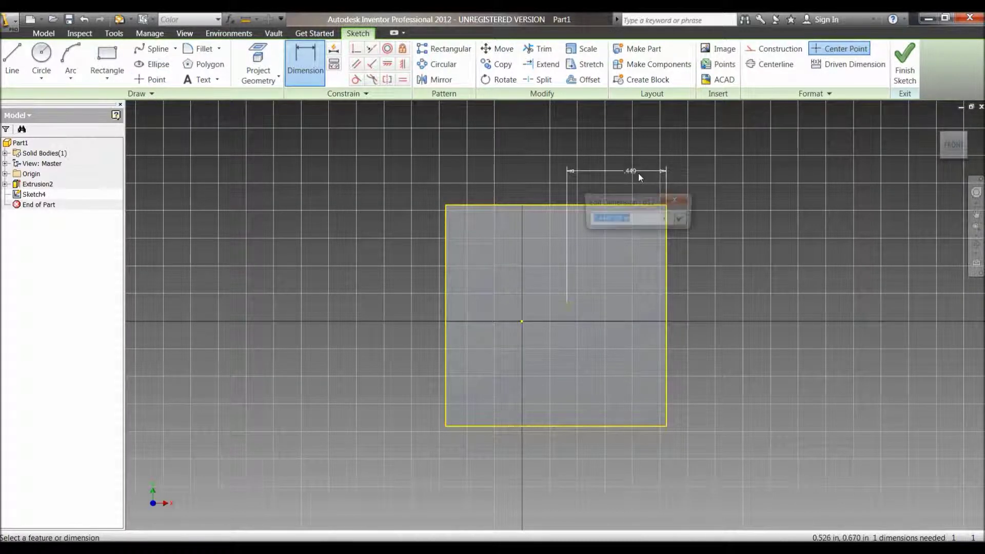
text(0.5)
key(Return)
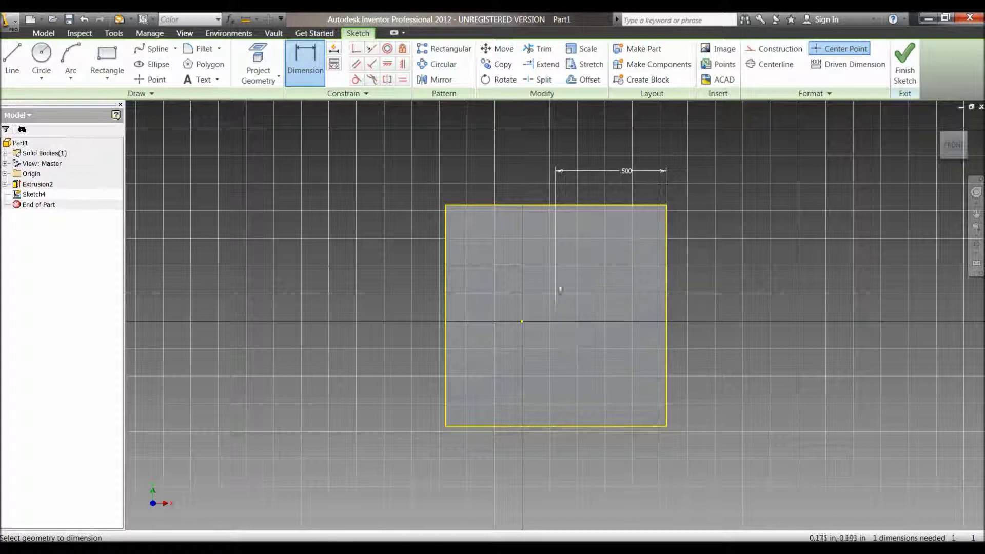
Step: Dimension the point 0.5 in from the square's top edge
click(567, 206)
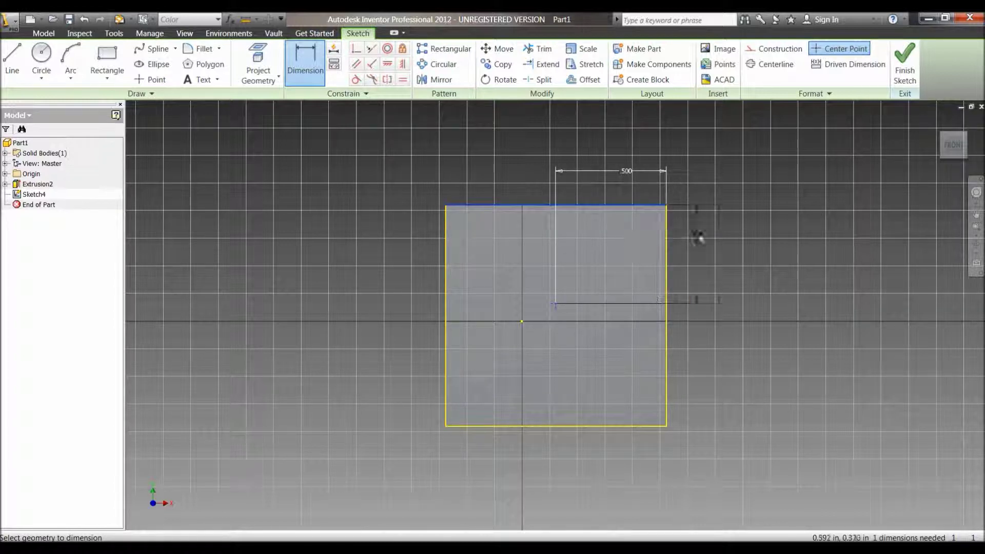
click(721, 240)
text(0.5)
key(Return)
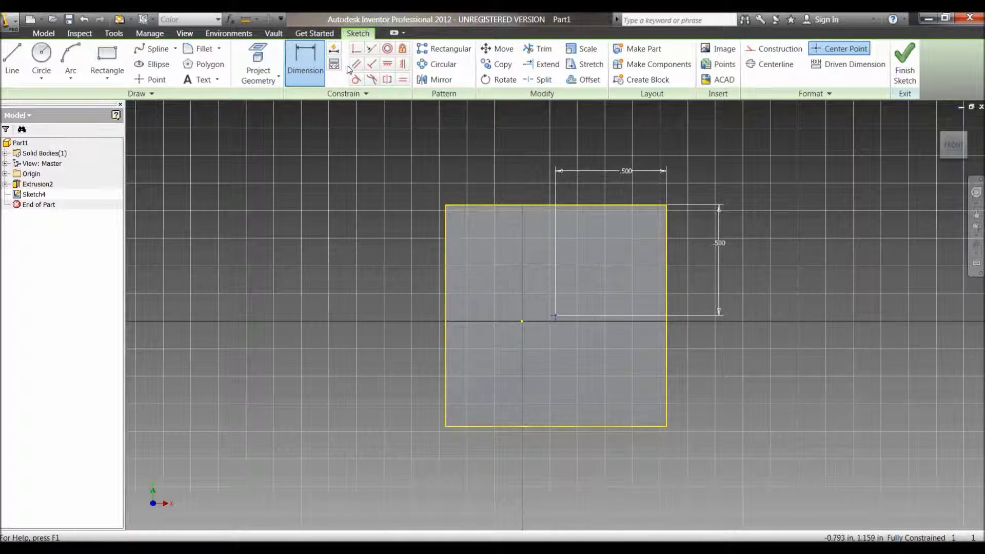
click(43, 33)
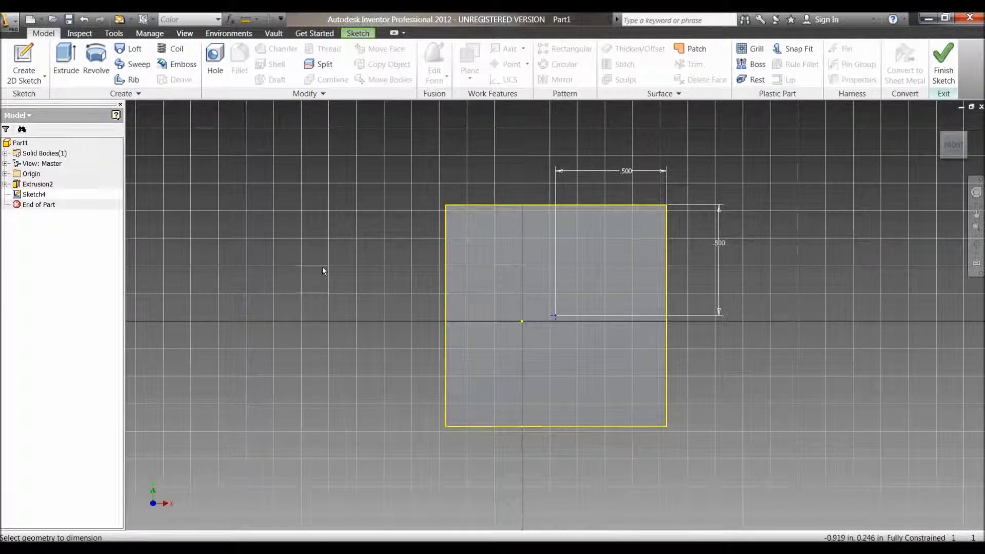
Step: Start a Hole at the sketch point, try the hole types, and keep a plain drilled hole
key(h)
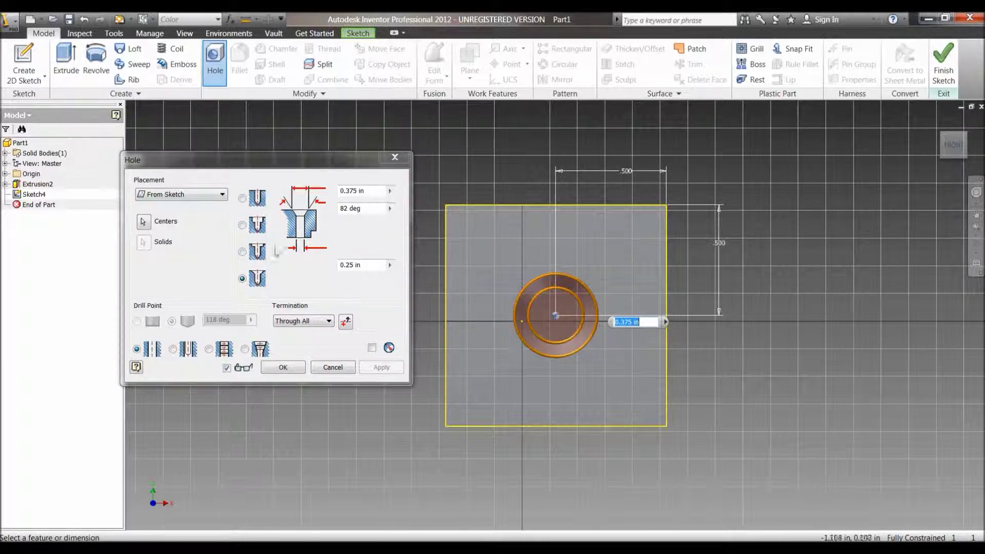
drag(149, 160, 400, 173)
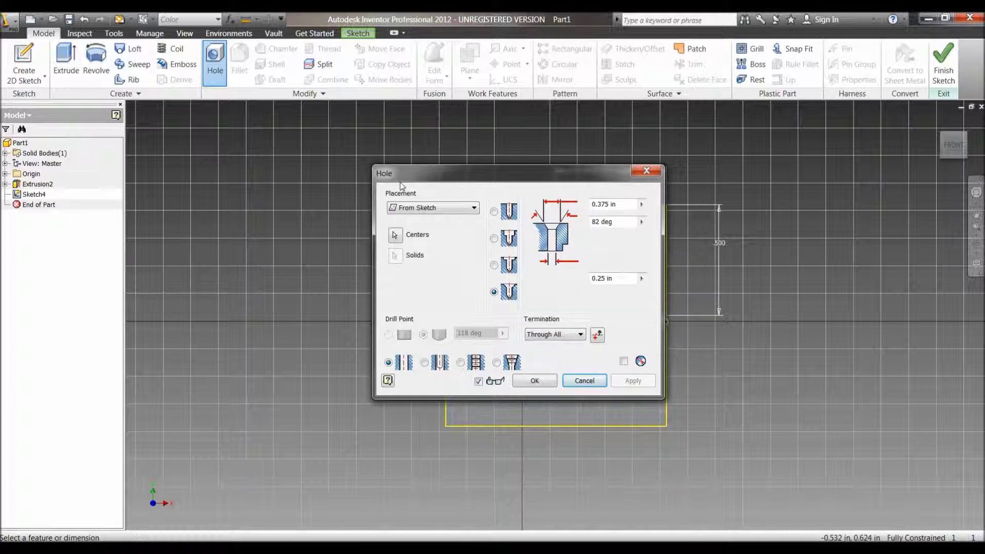
click(494, 212)
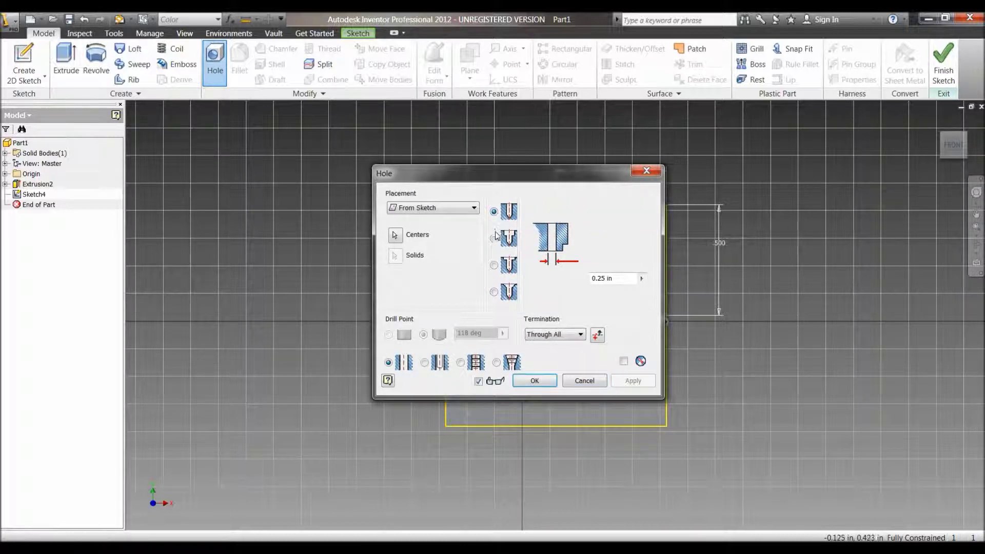
click(495, 238)
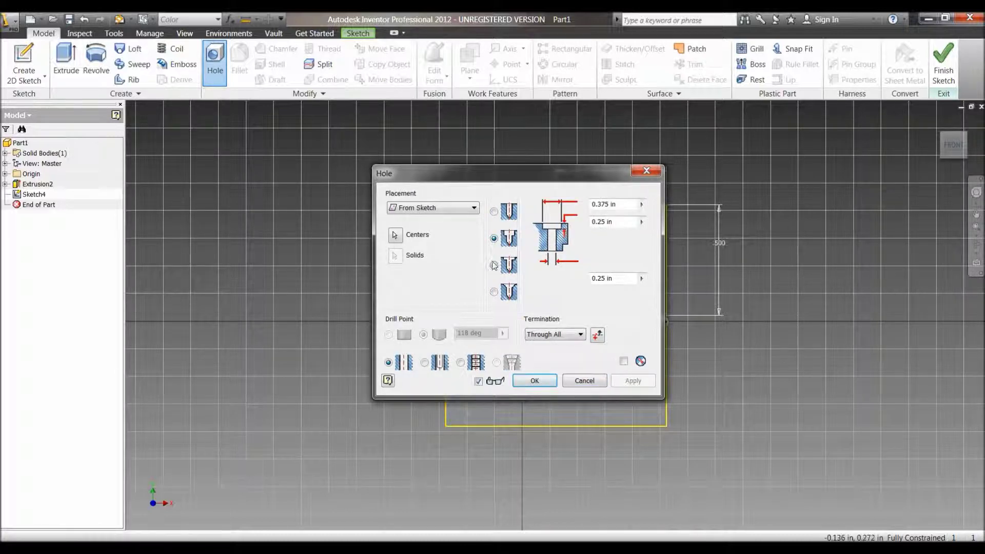
click(494, 291)
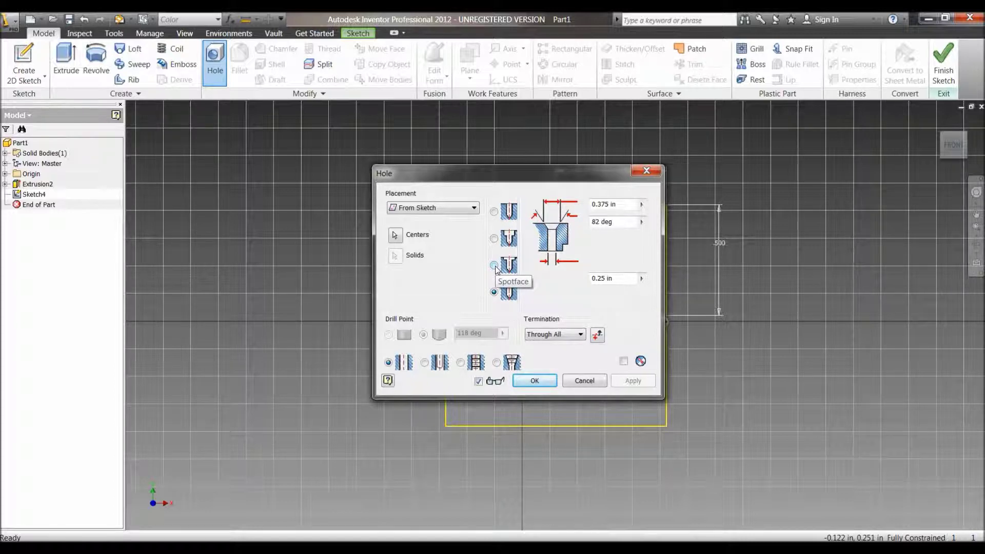
click(494, 265)
click(494, 212)
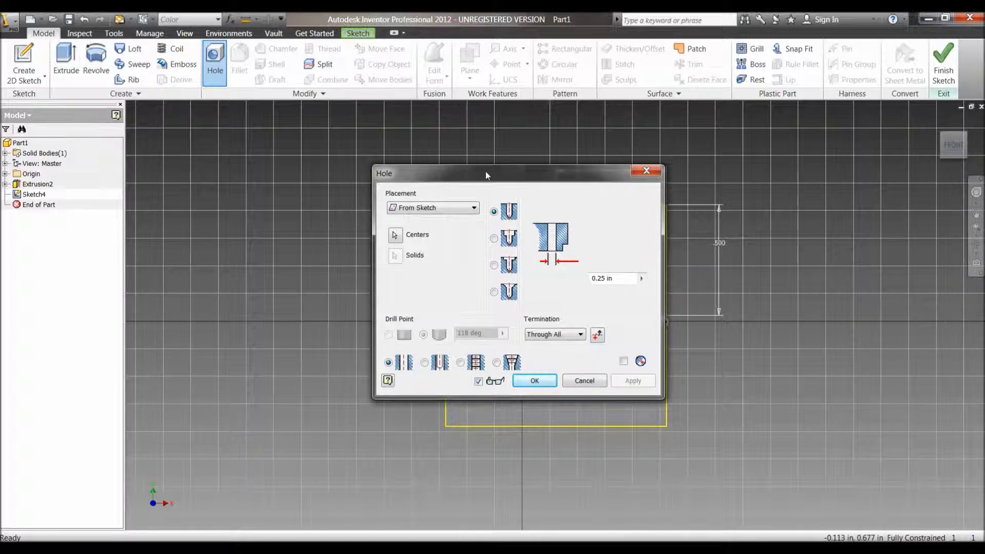
drag(485, 171, 318, 168)
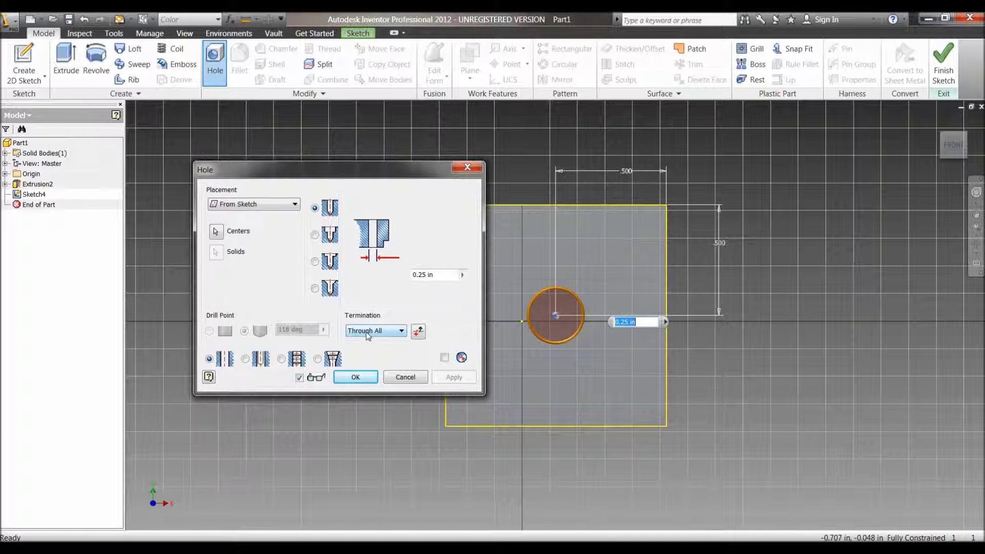
Step: Set the hole termination to Distance with 0.5 in depth and create Hole1
click(966, 134)
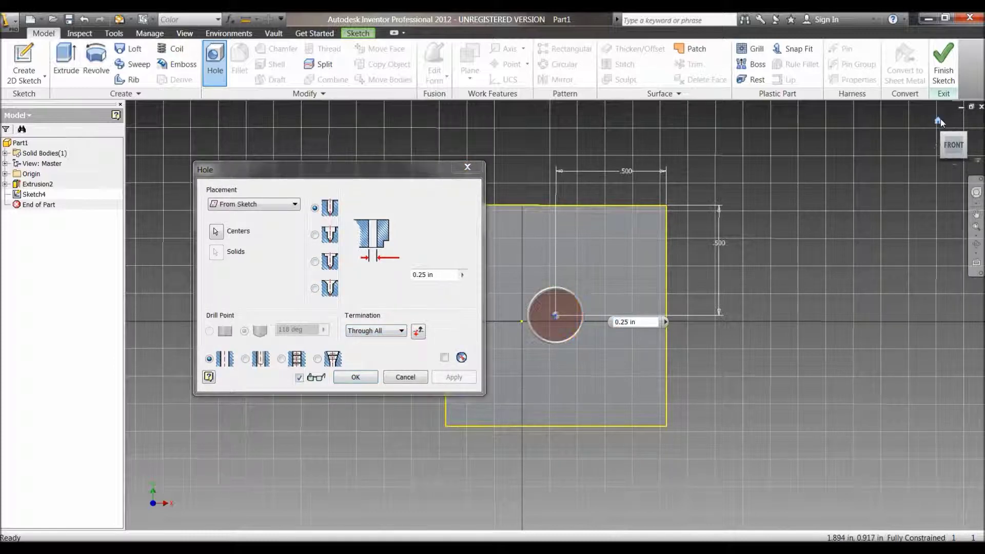
click(385, 331)
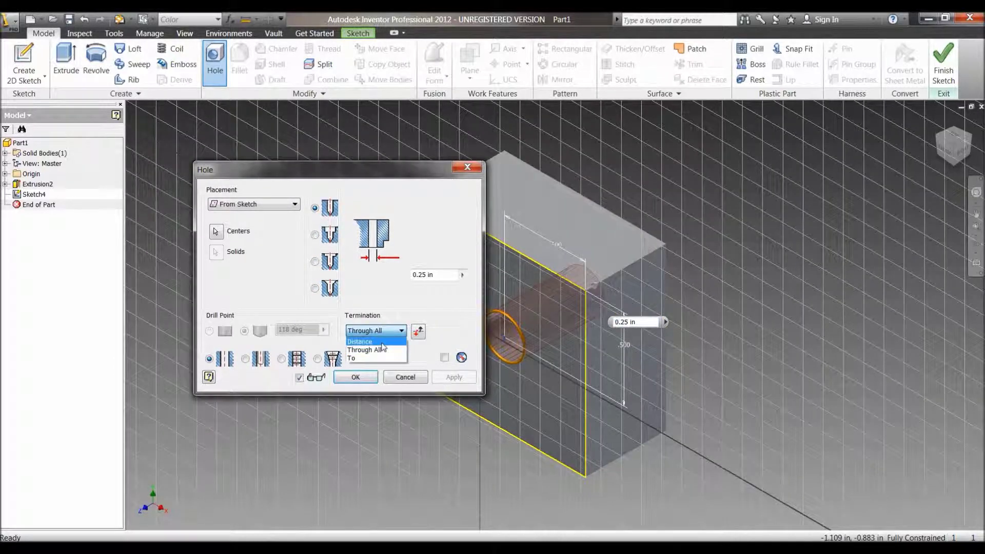
click(375, 340)
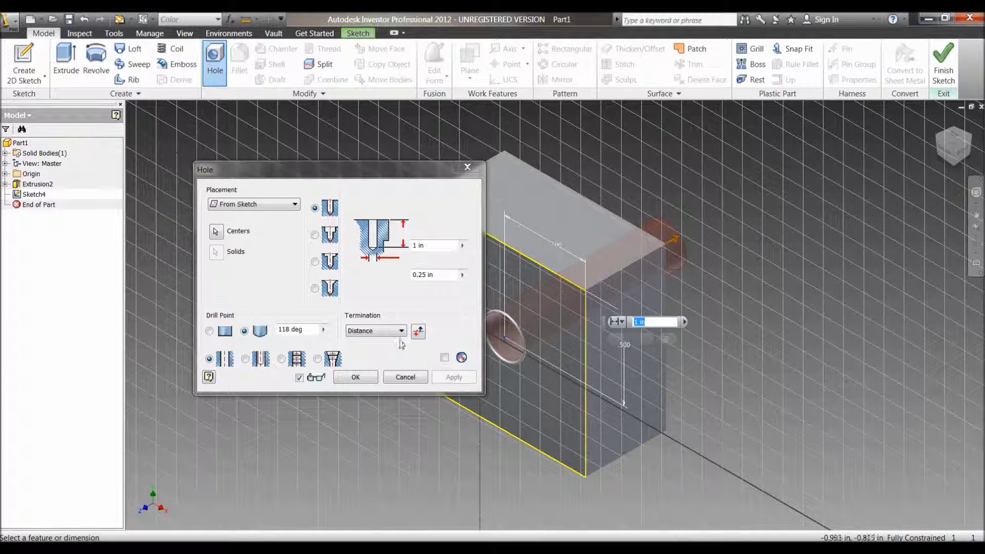
click(434, 244)
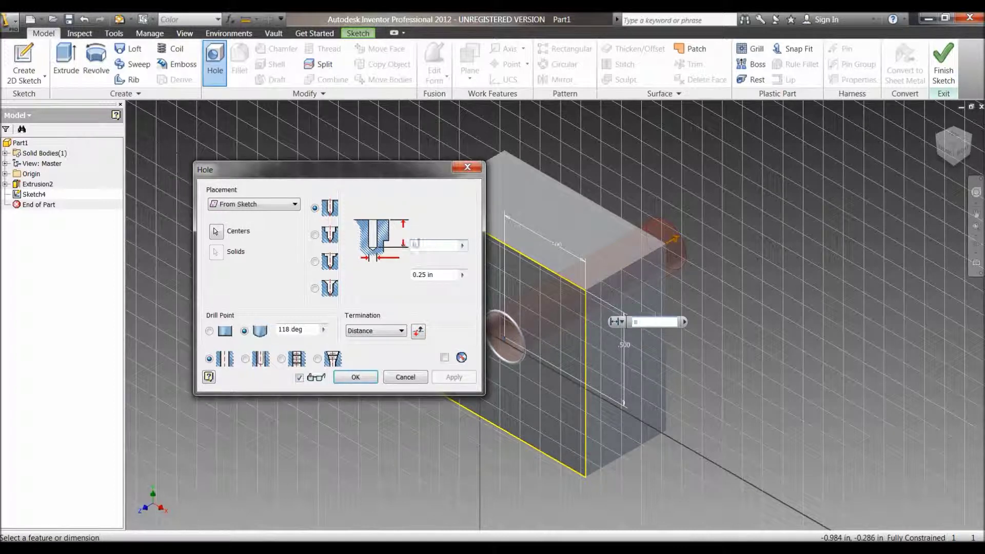
text(0.5)
key(Return)
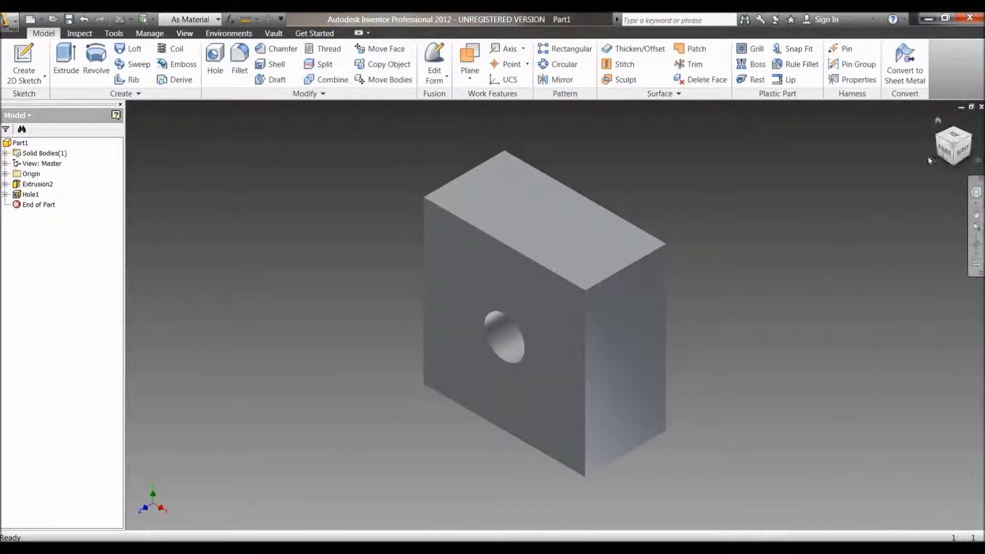
Step: Check the block from the front and home views, then reopen Hole1 for editing
click(945, 150)
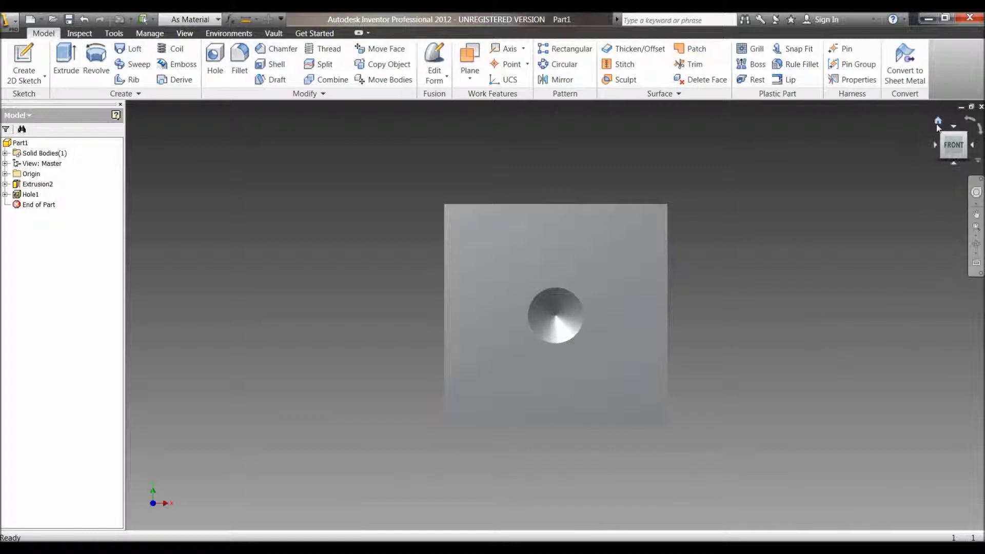
click(938, 121)
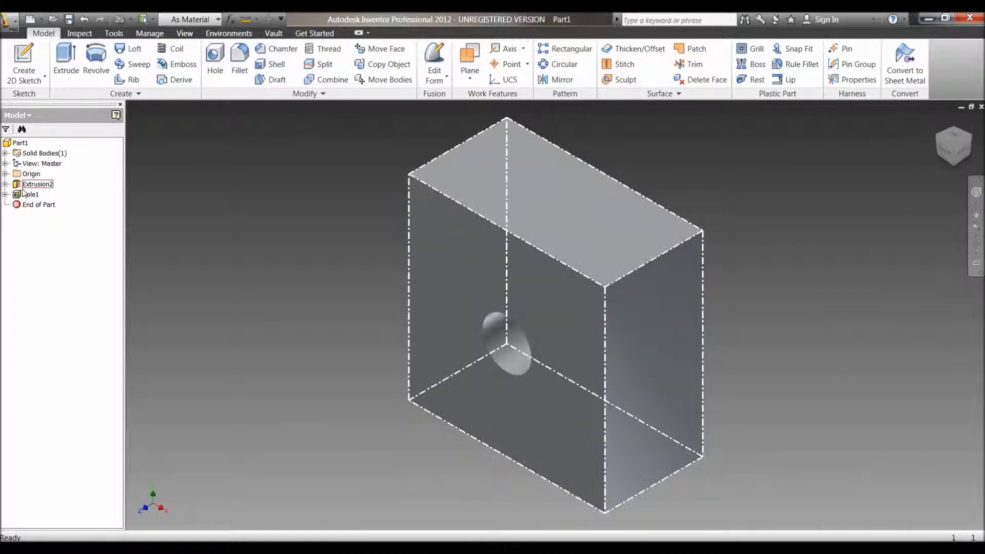
right_click(25, 193)
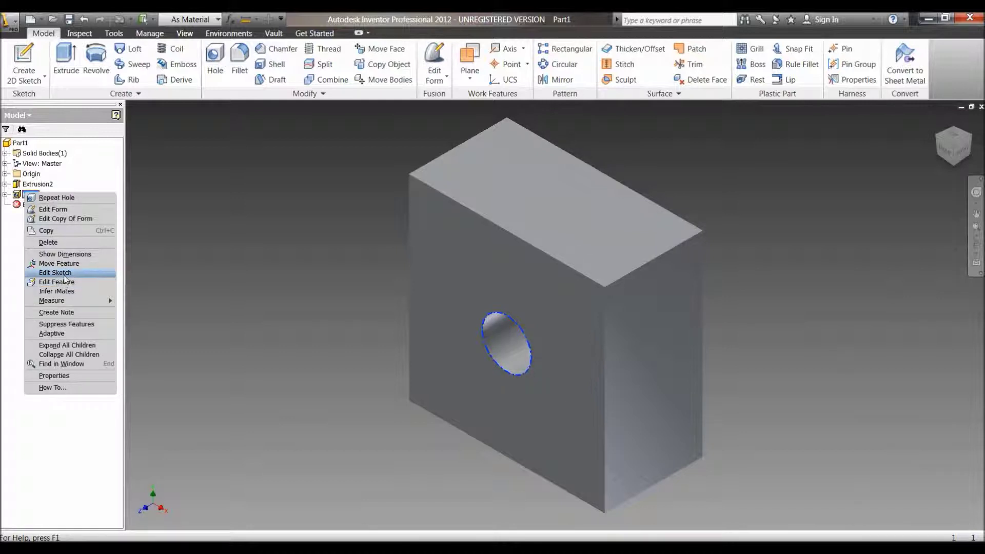
click(67, 286)
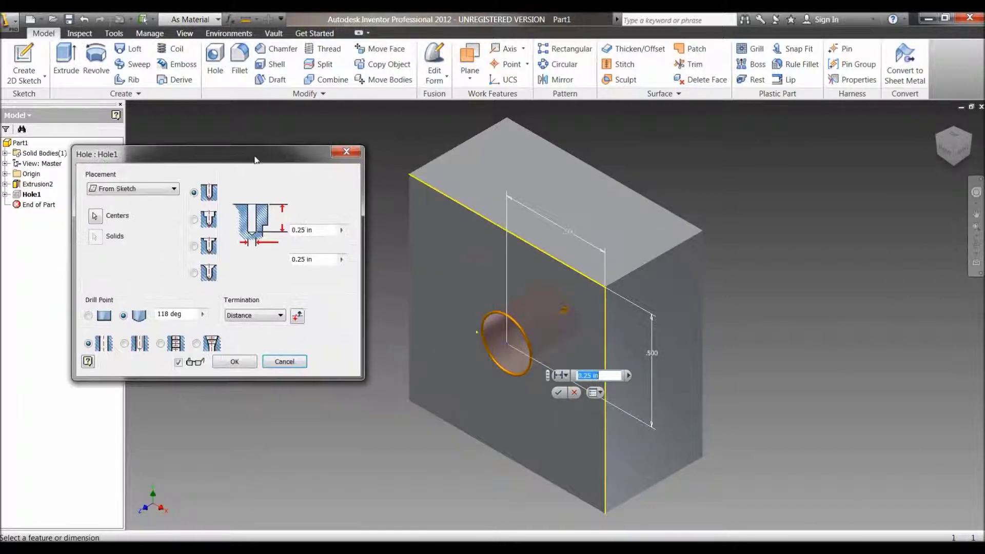
Step: Change Hole1's termination from a fixed depth to Through All
click(263, 311)
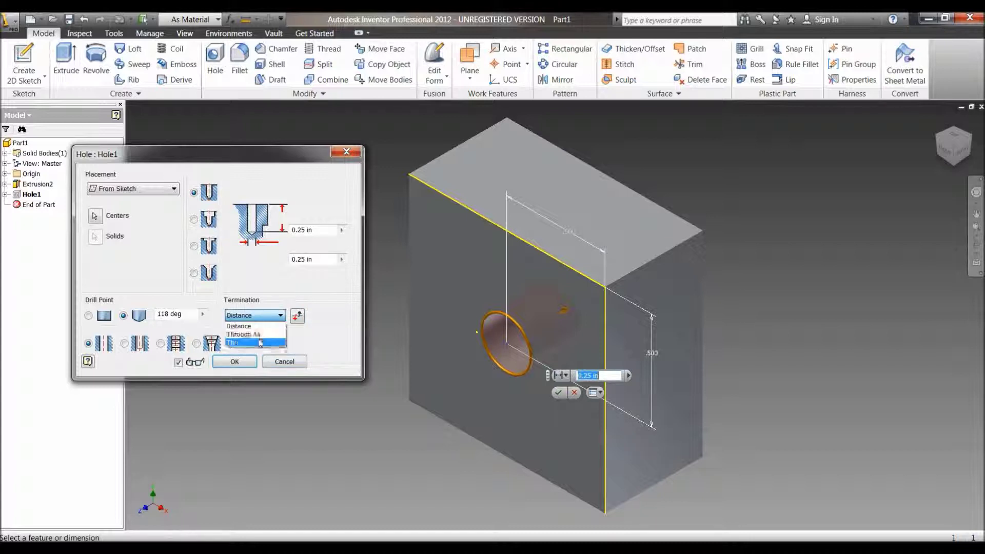
click(264, 332)
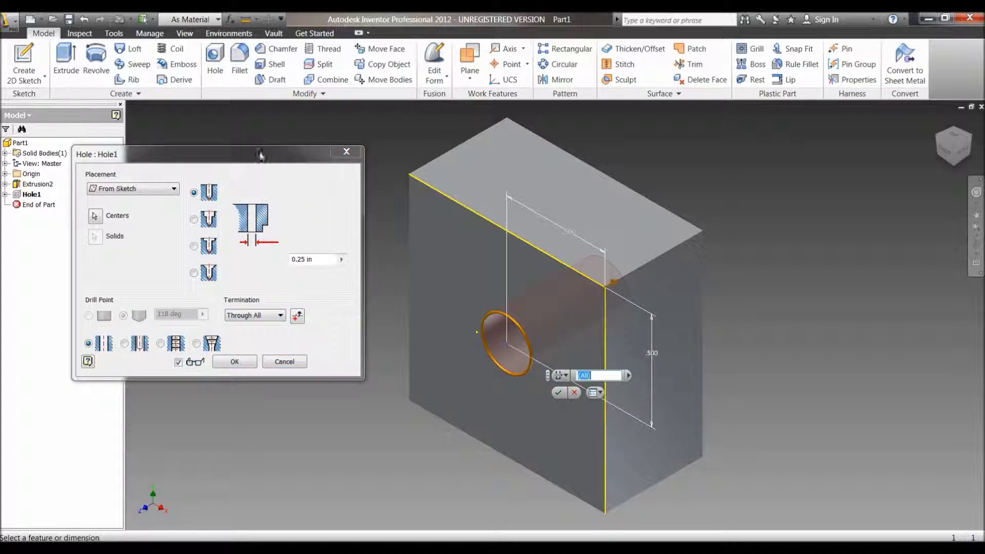
drag(260, 154, 344, 171)
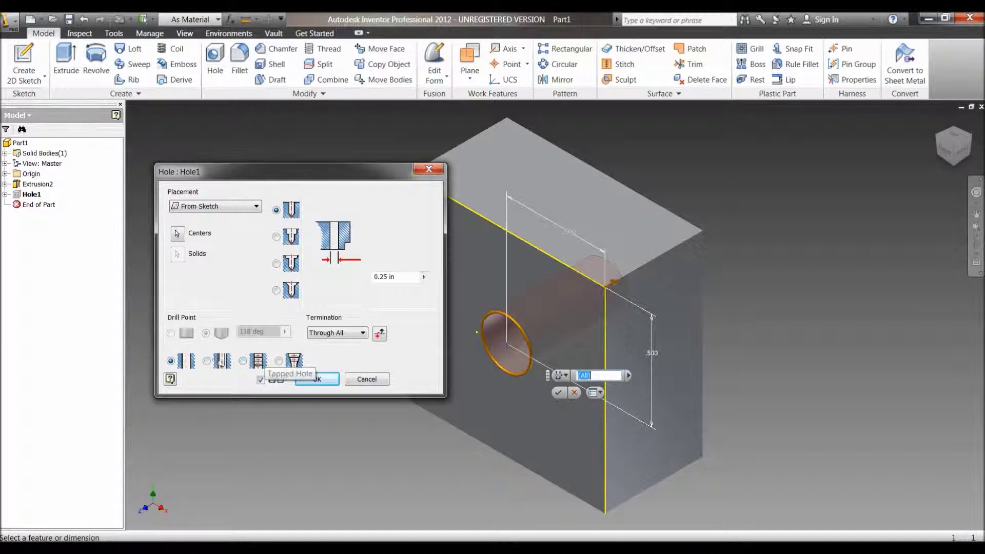
click(243, 361)
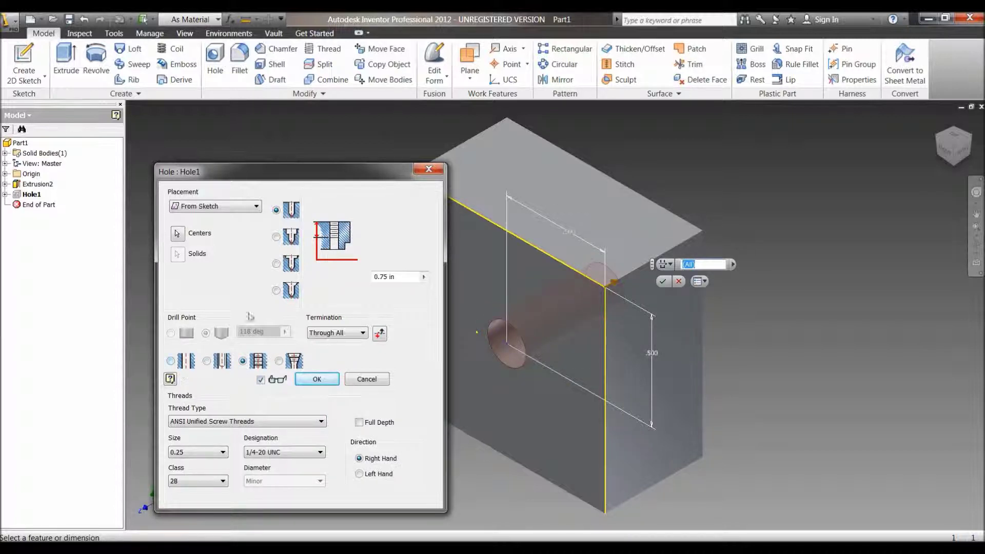
drag(261, 172, 270, 118)
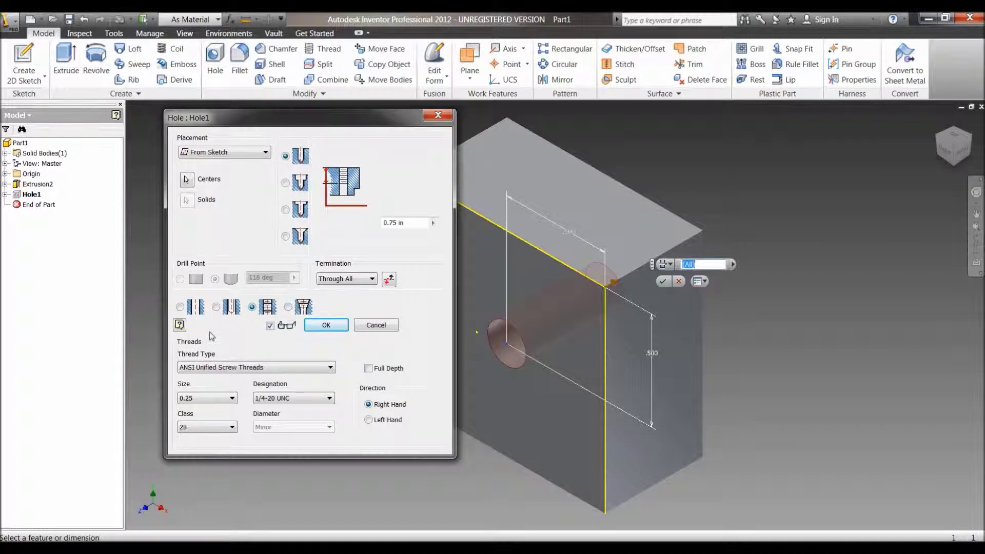
click(215, 366)
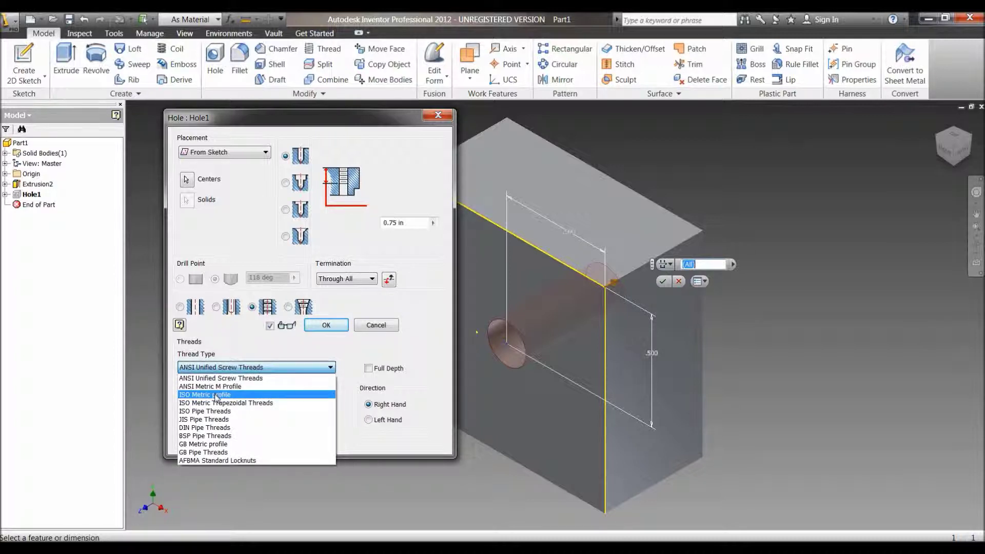
click(252, 367)
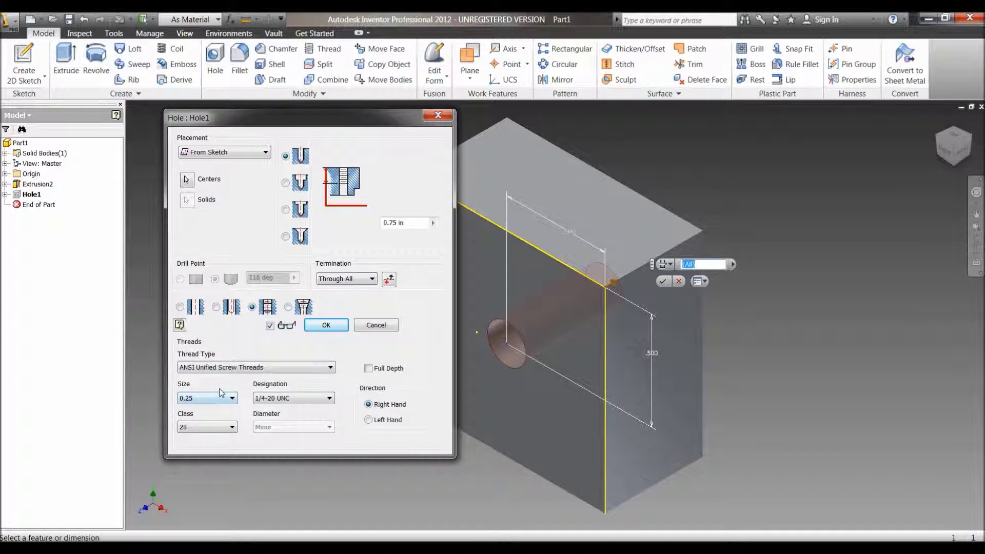
click(271, 399)
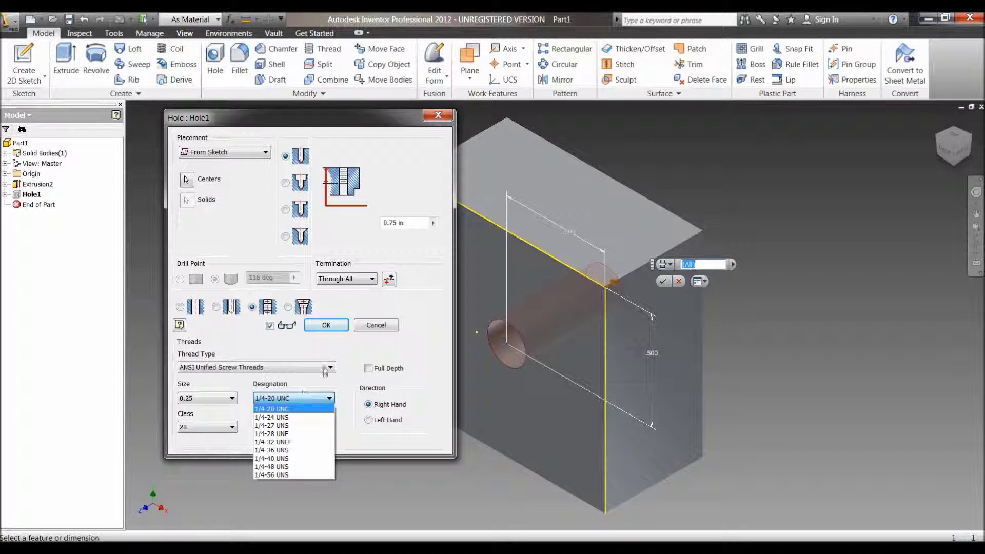
click(336, 355)
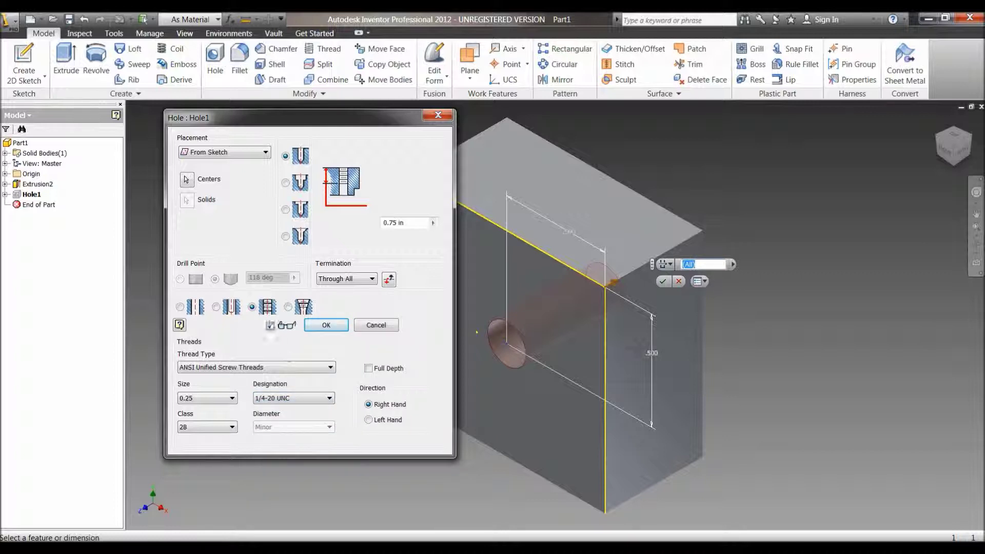
click(180, 306)
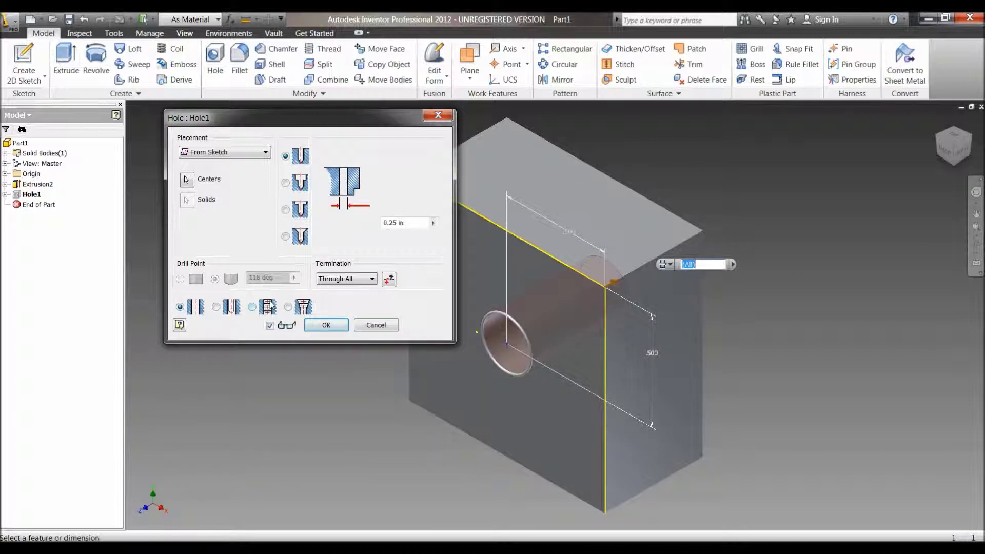
Step: Apply the Through All change, then re-edit Hole1 and make it a tapped hole
click(311, 327)
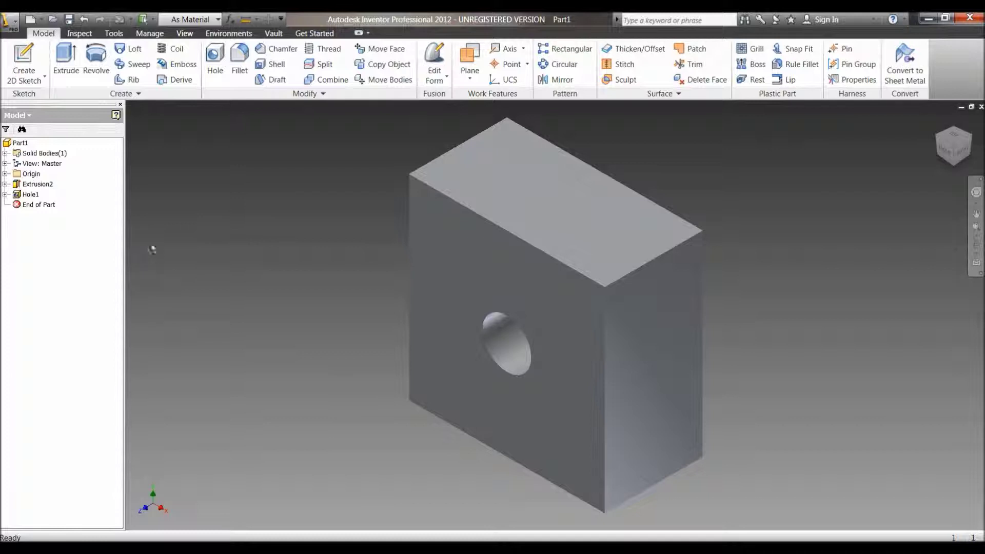
right_click(30, 194)
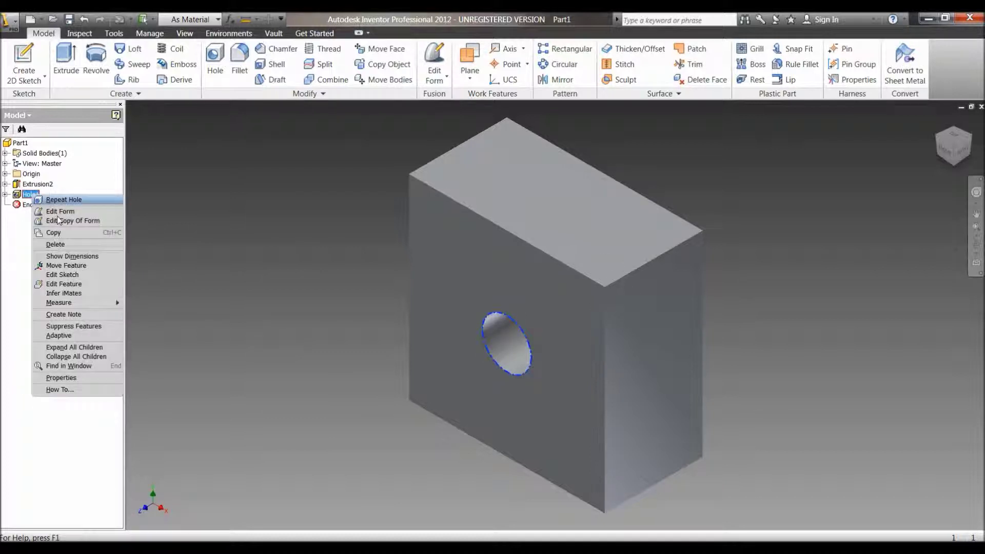
click(81, 286)
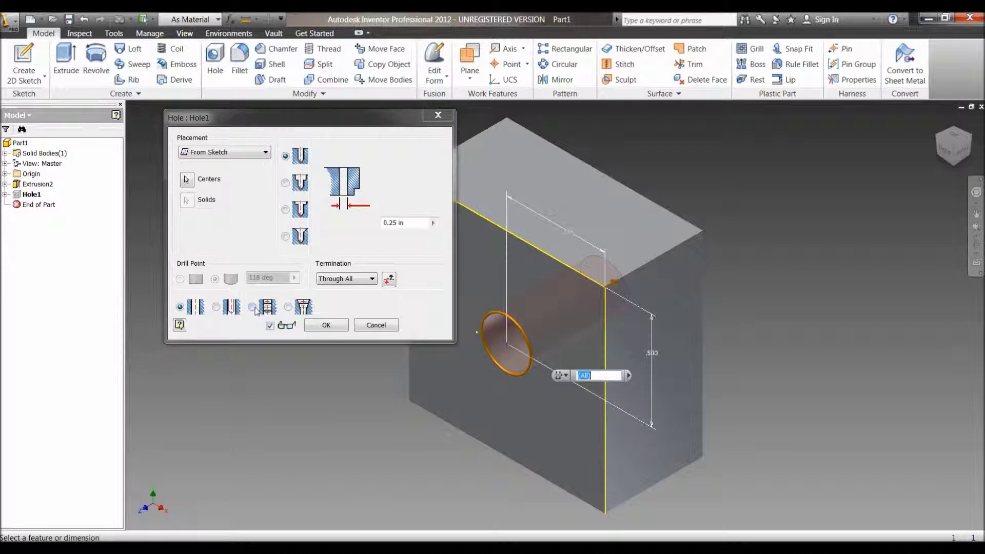
click(252, 307)
click(326, 324)
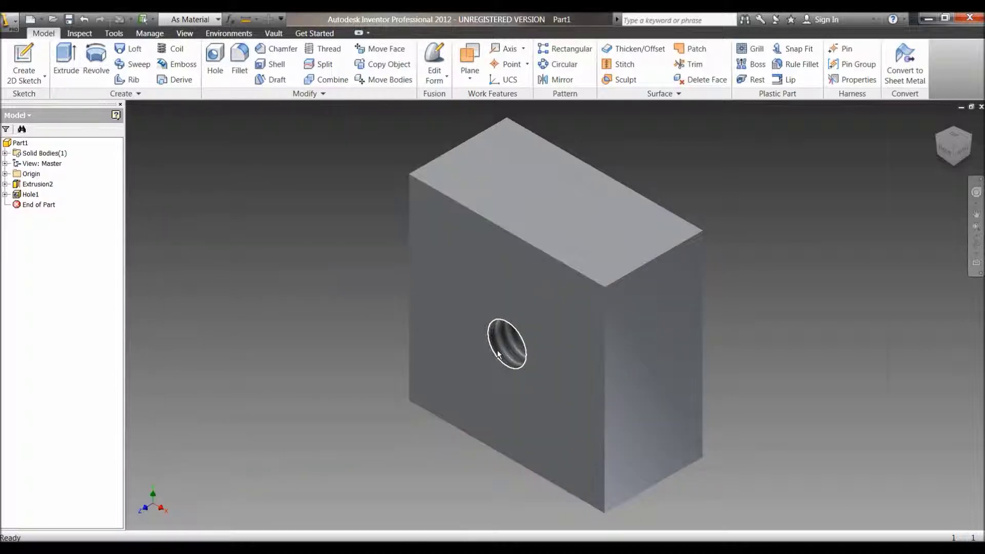
scroll(497, 354, up, 3)
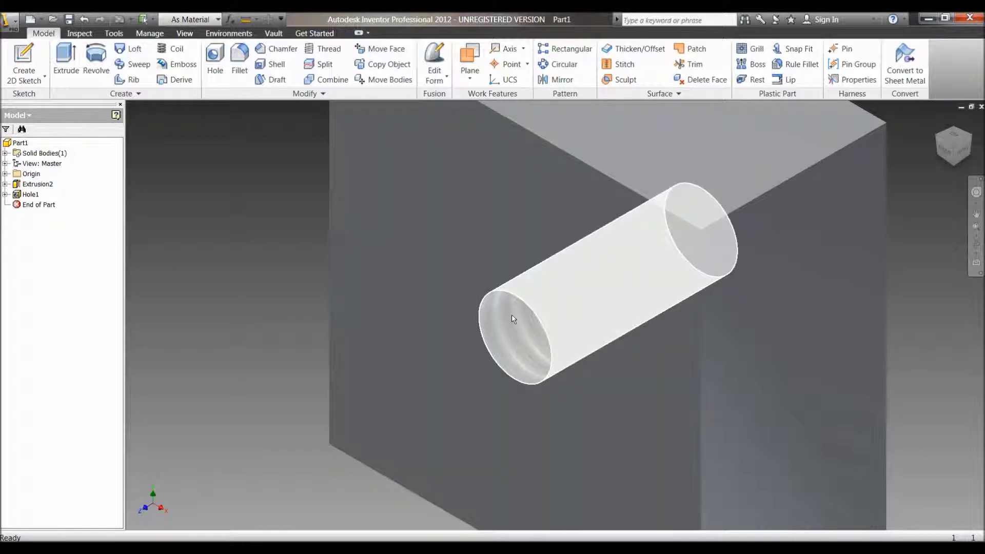
click(938, 127)
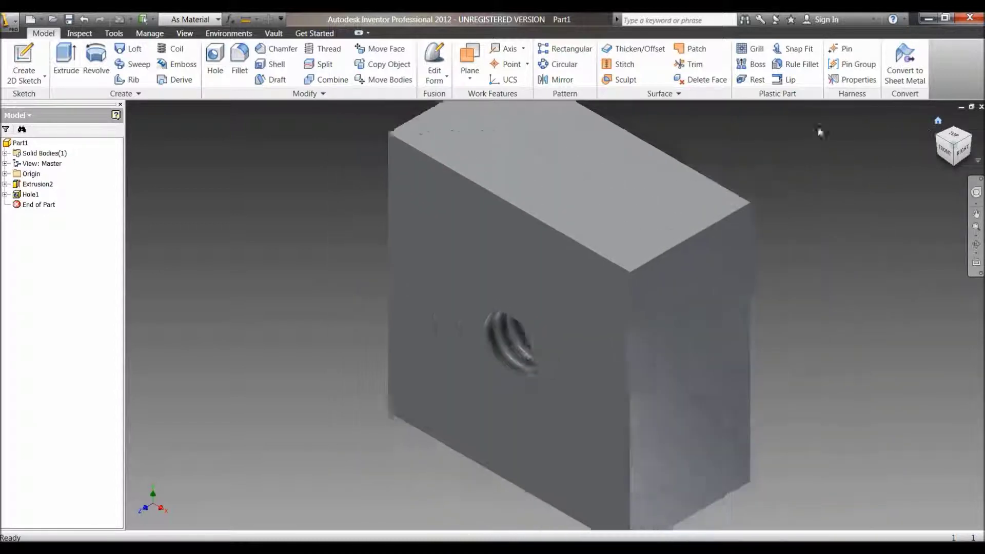